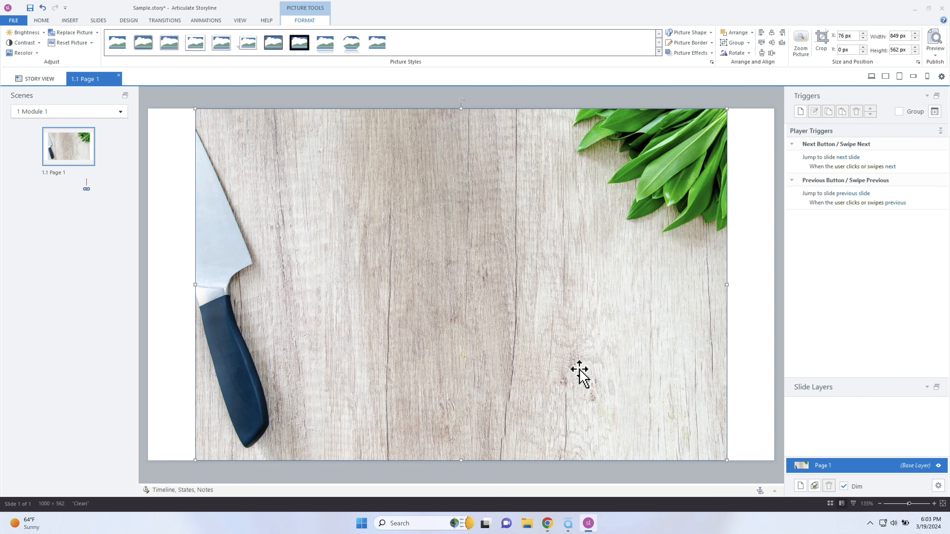
- Enlarge the picture to 1000 px wide so it spans the slide, and crop its upper and lower edges to the slide
left_click_drag(727, 108, 687, 141)
left_click_drag(199, 472, 151, 501)
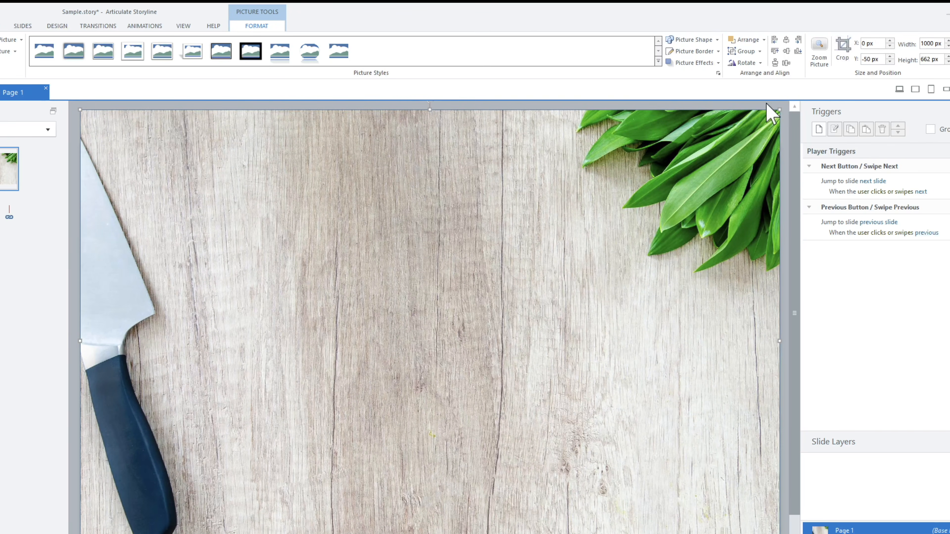
left_click(840, 50)
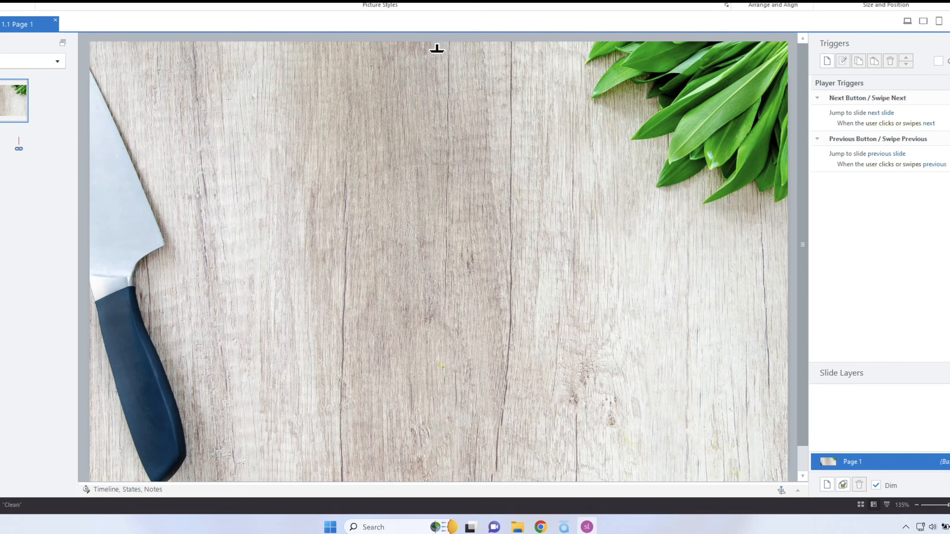
left_click_drag(430, 110, 449, 77)
left_click_drag(800, 304, 800, 322)
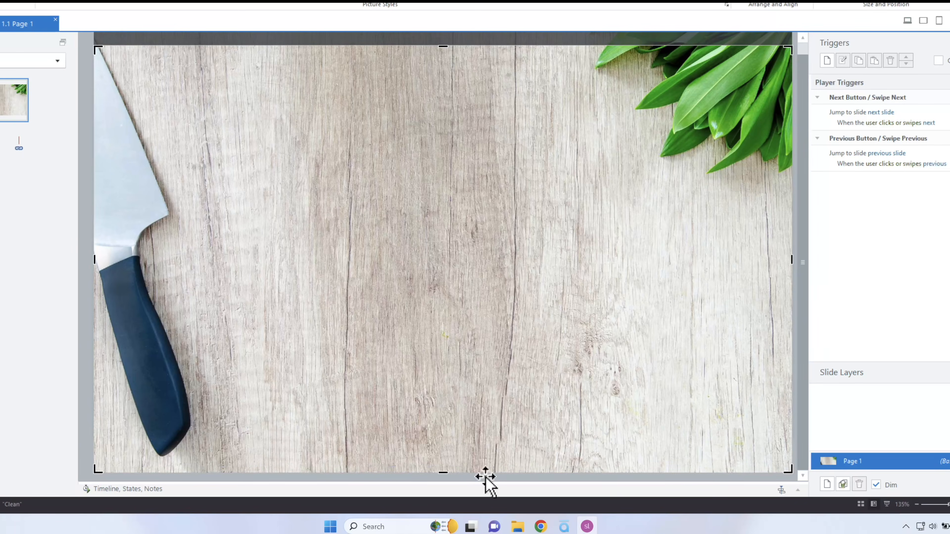
left_click_drag(443, 476, 440, 439)
left_click(829, 15)
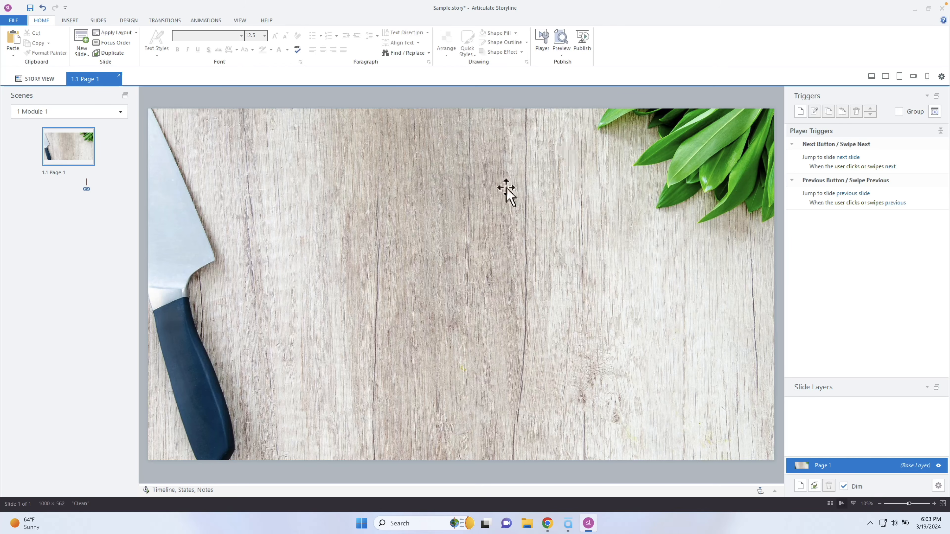
- Recolor the picture with the first dark variation, and replace that with the grayscale color mode
left_click(507, 189)
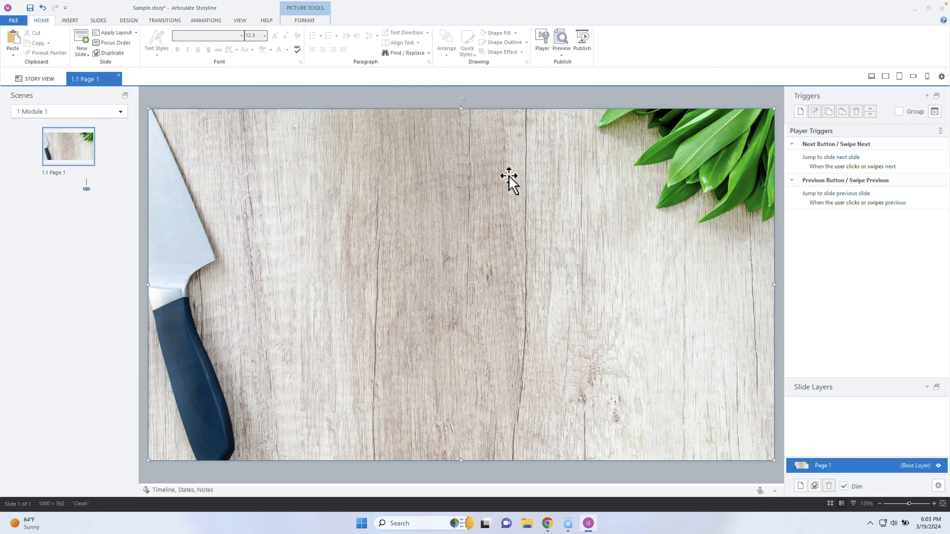
left_click(305, 21)
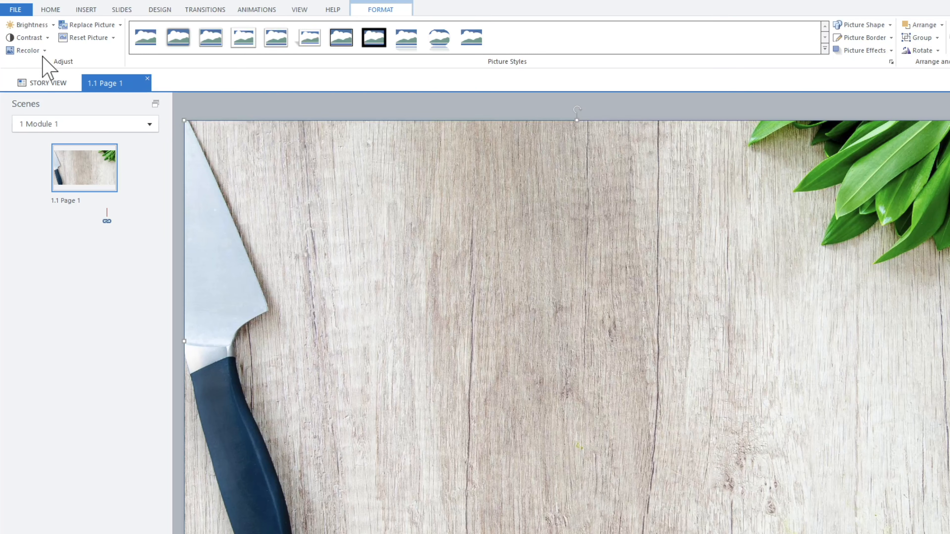
left_click(37, 50)
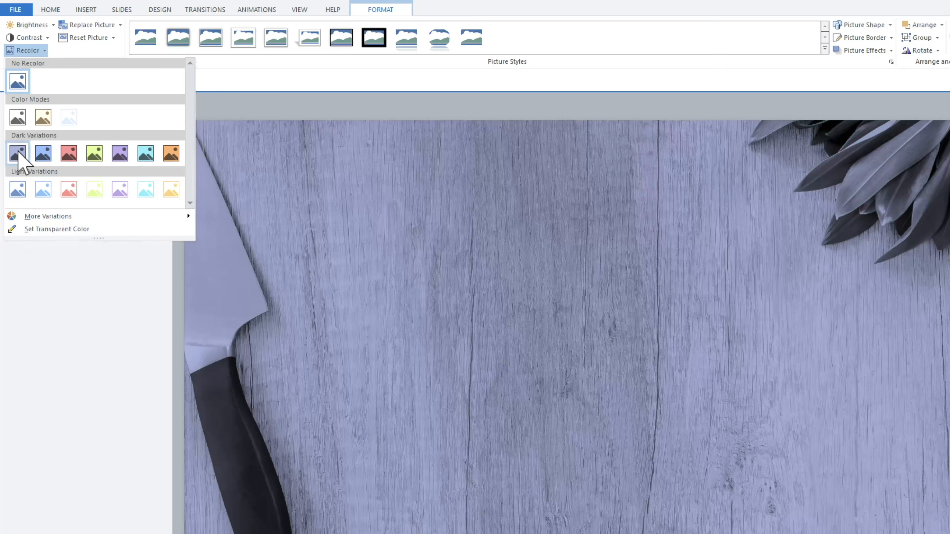
left_click(18, 153)
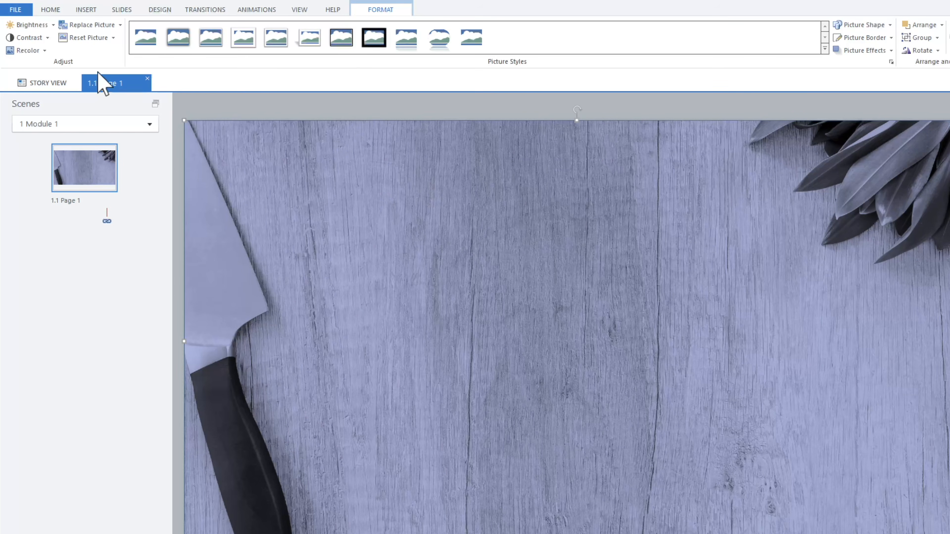
left_click(41, 51)
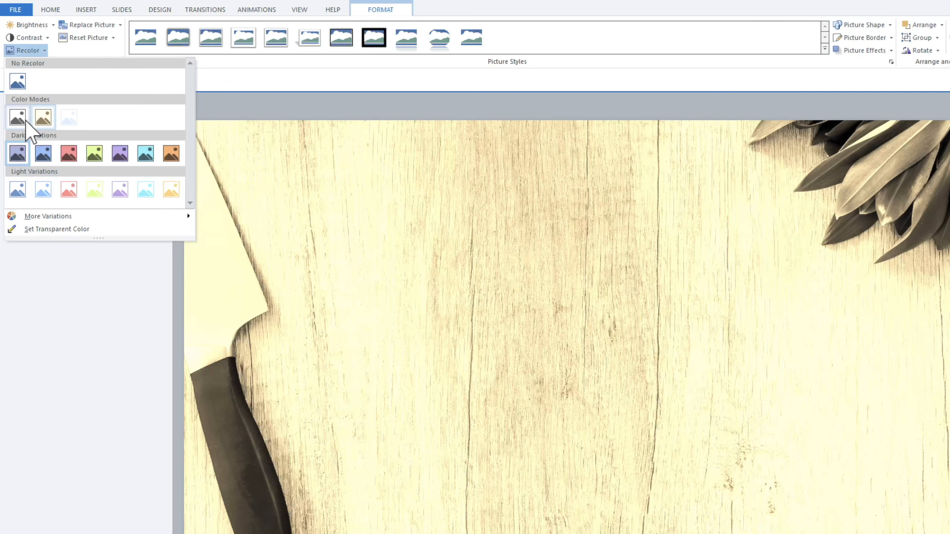
left_click(22, 120)
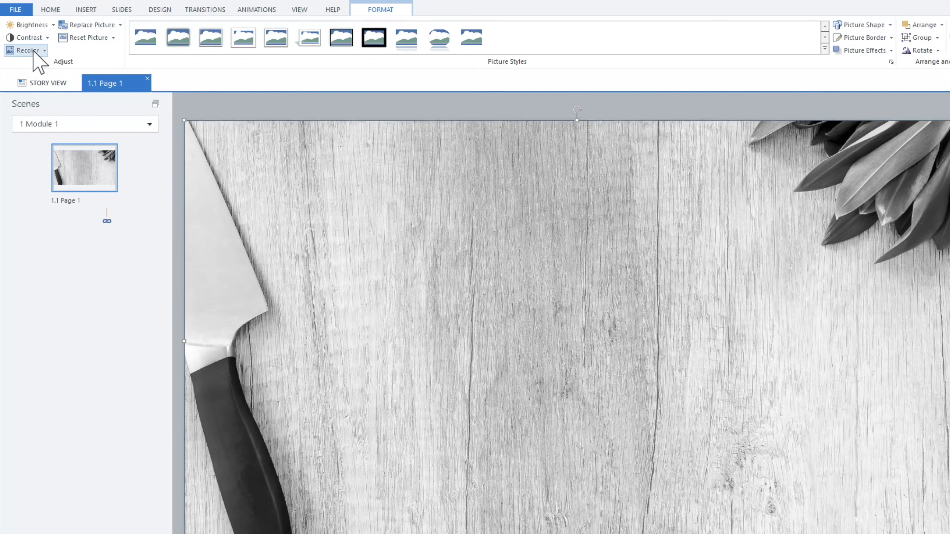
- Recolor the picture with the custom dark red #731E1E and dismiss the new theme colors dialog without creating a set
left_click(11, 50)
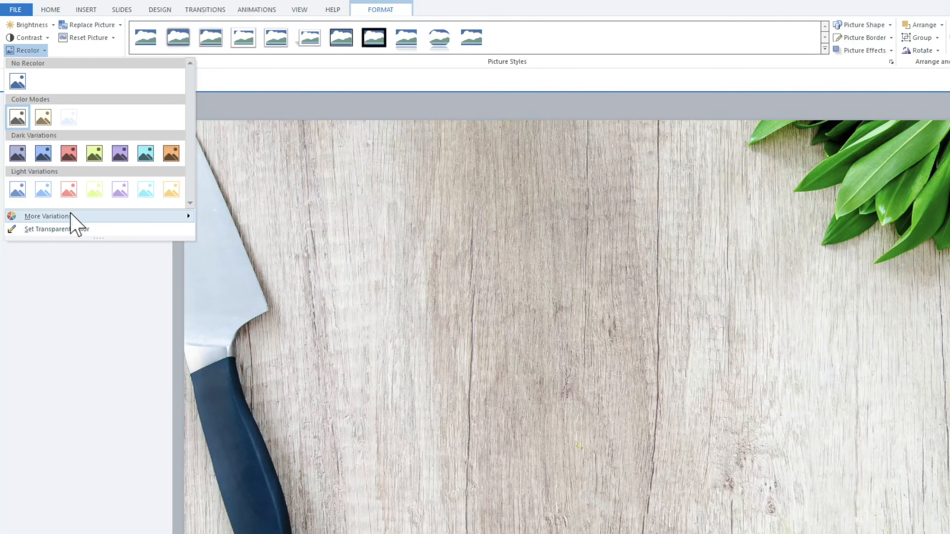
mouse_move(77, 216)
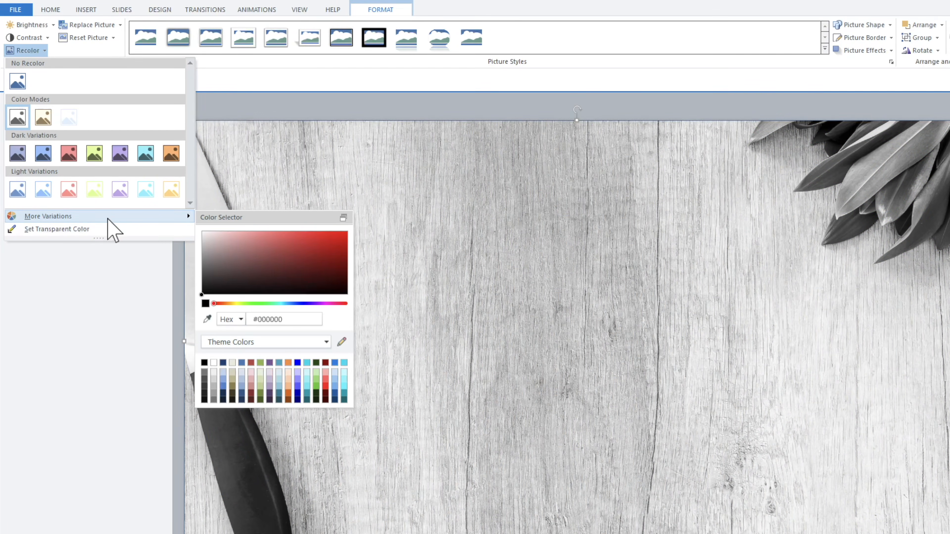
left_click(311, 267)
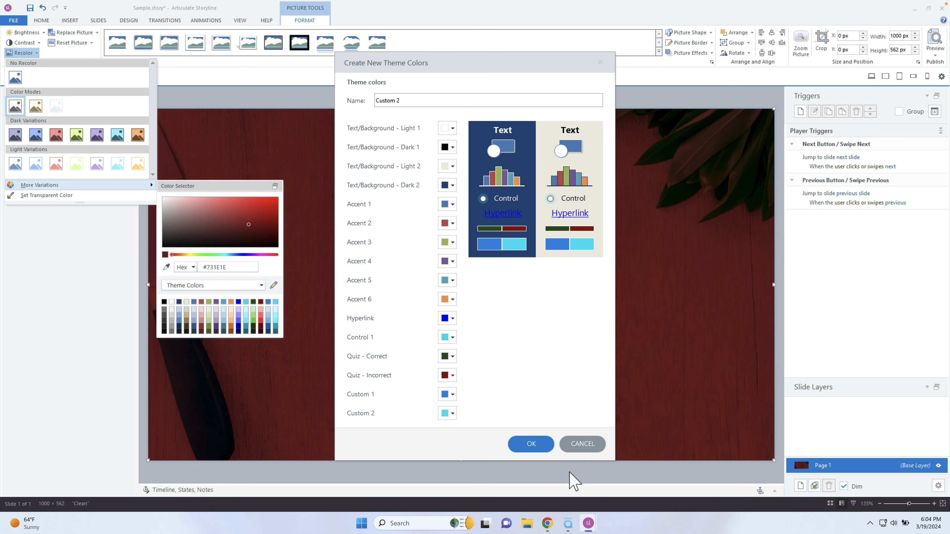
left_click(583, 444)
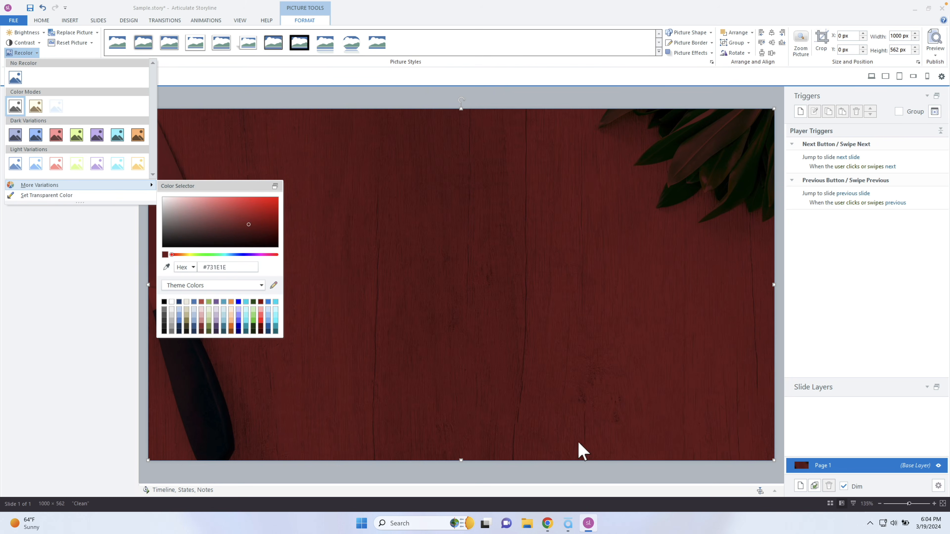
- Switch the color selector's format to RGB and back to Hex, and close the recolor options
left_click(186, 267)
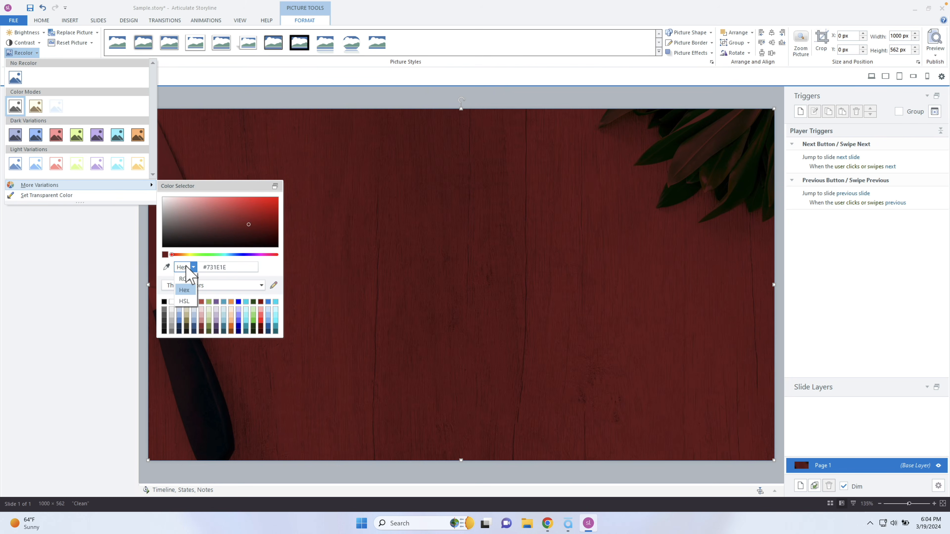
left_click(187, 280)
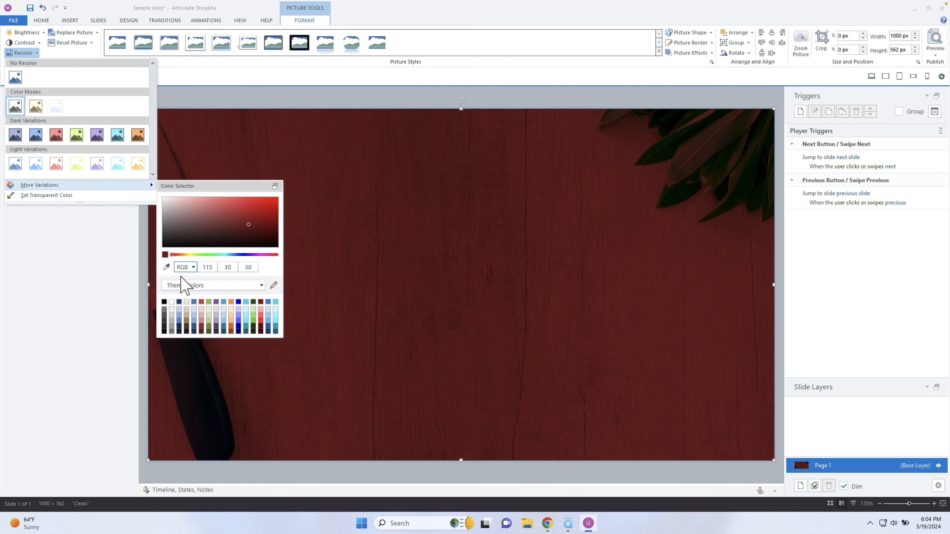
left_click(193, 268)
left_click(185, 290)
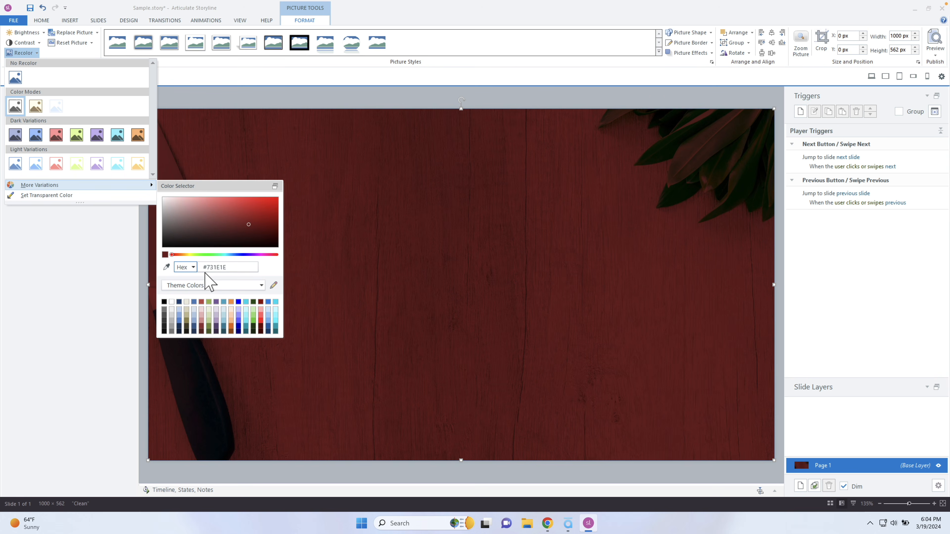
left_click(47, 195)
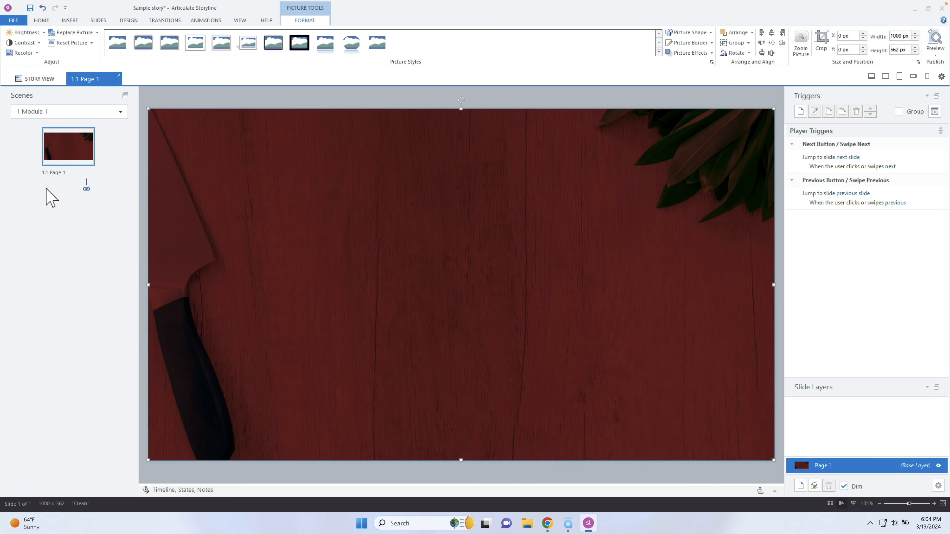
- Undo all the recoloring changes made to the picture
left_click(528, 94)
key("ctrl+z")
key("ctrl+z")
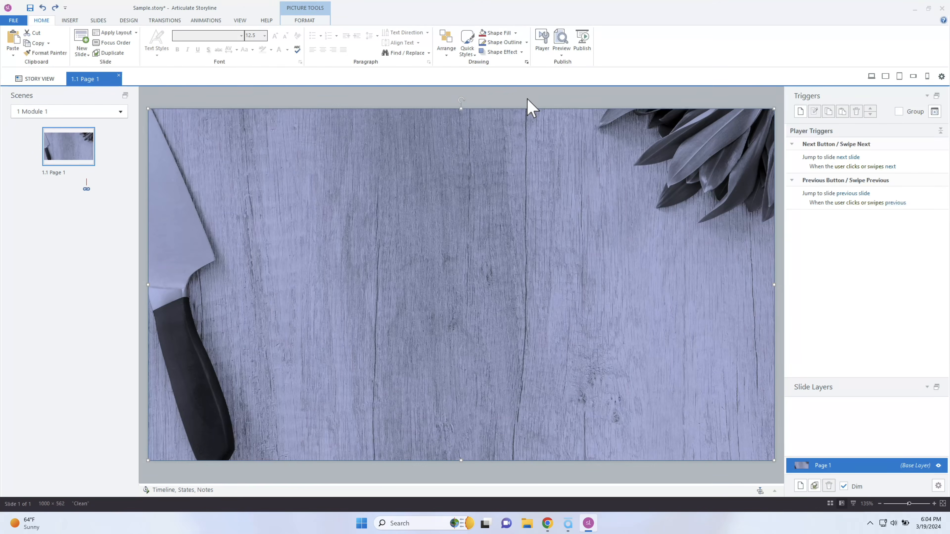
key("ctrl+z")
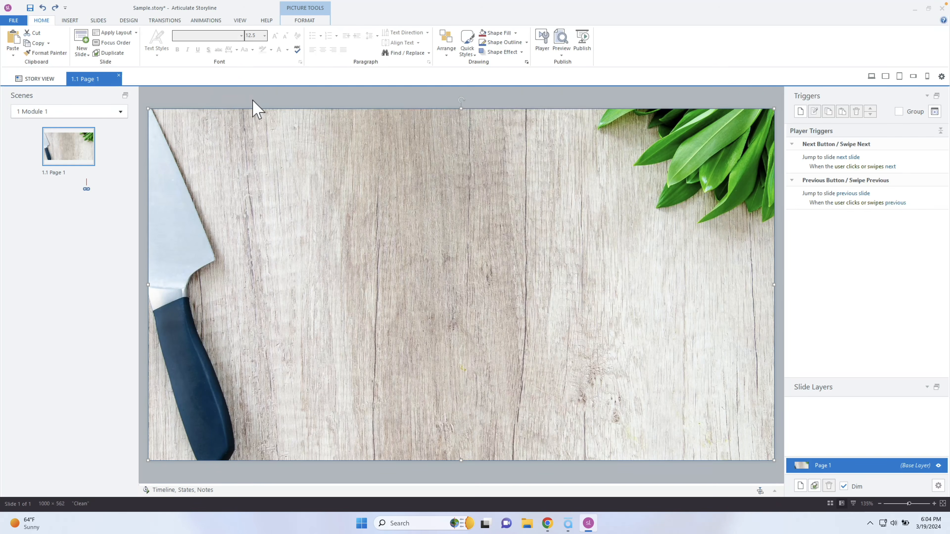
- Draw a 1000 by 562 px rectangle covering the whole slide
left_click(70, 22)
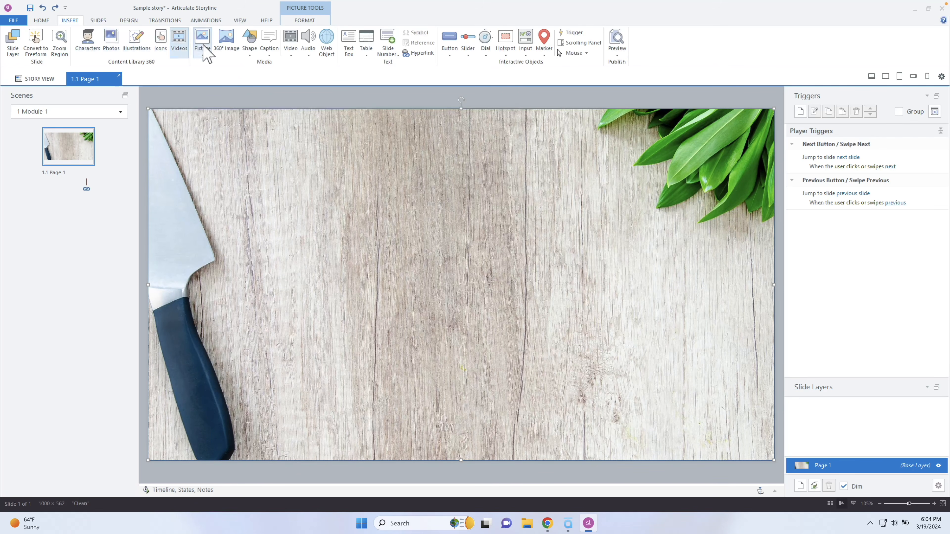
left_click(248, 39)
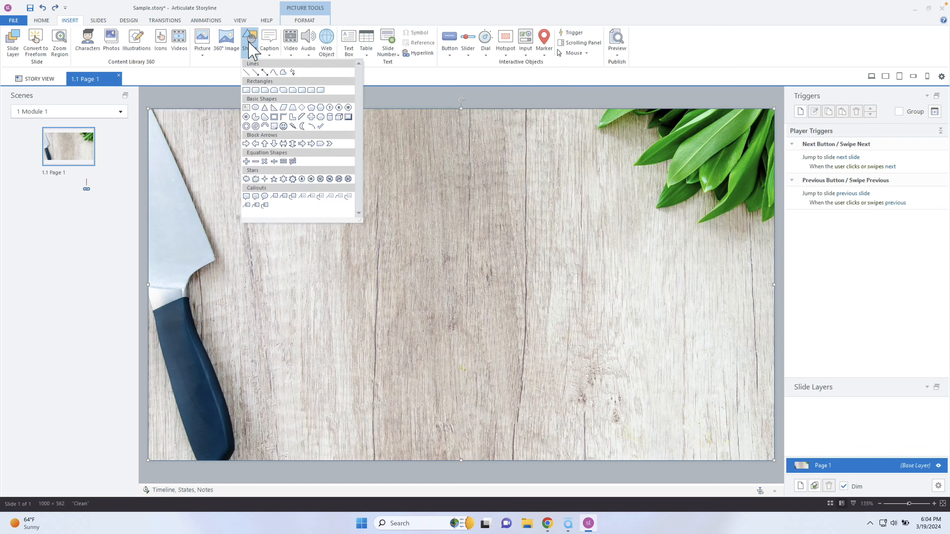
left_click(246, 90)
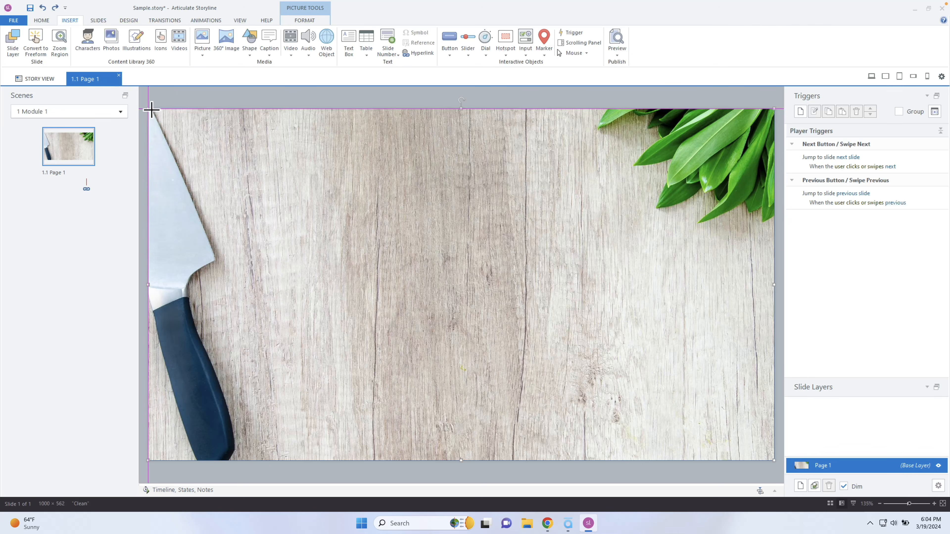
mouse_move(150, 110)
left_mouse_down()
mouse_move(679, 369)
mouse_move(773, 462)
left_mouse_up()
- Fill the full-slide rectangle with black at 40% transparency
left_click(307, 21)
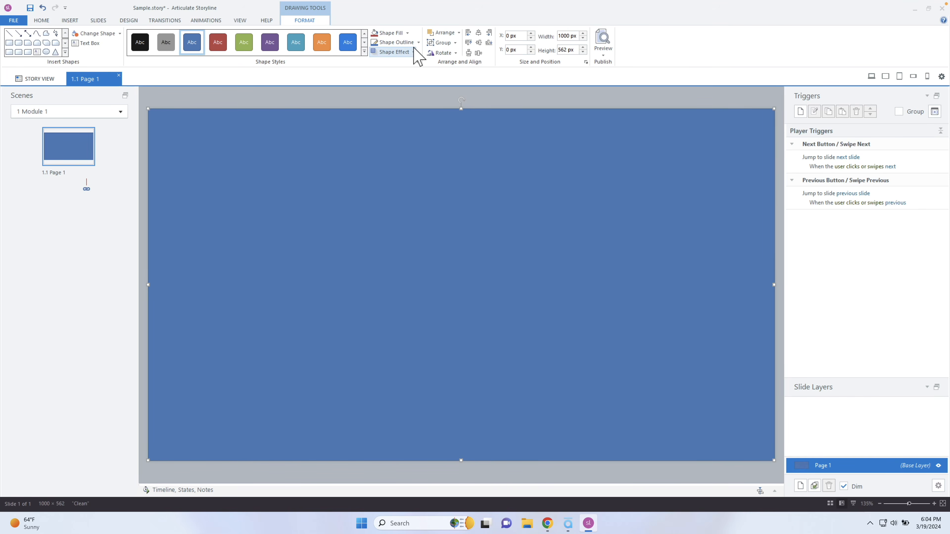
left_click(408, 33)
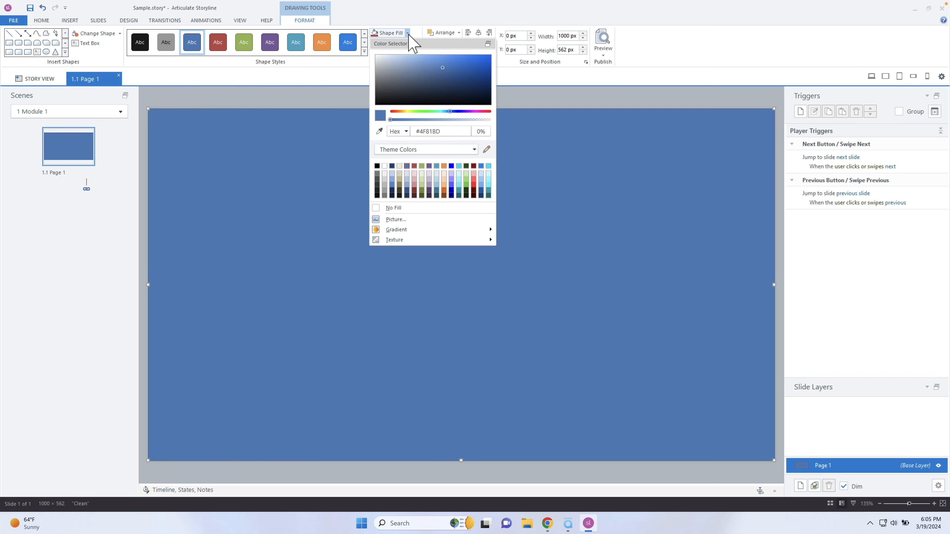
left_click(377, 167)
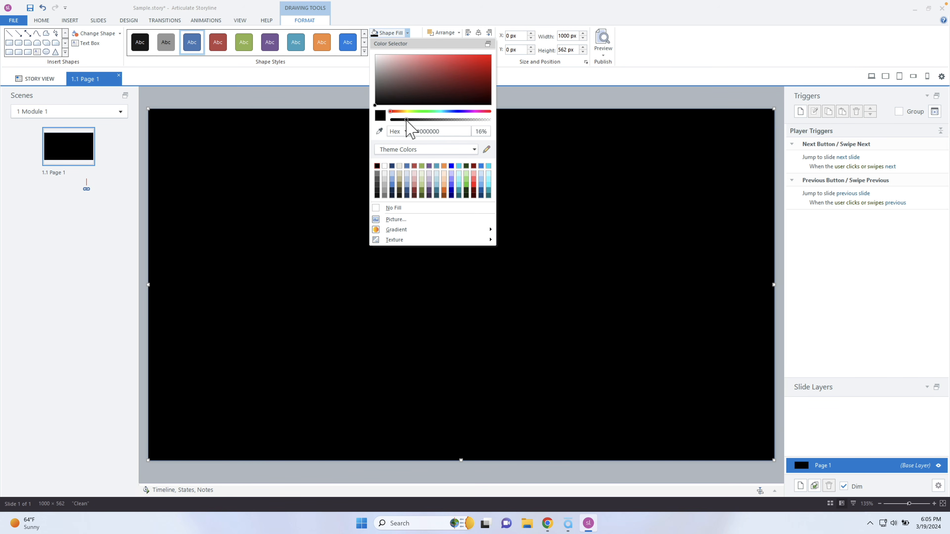
left_click_drag(407, 121, 398, 121)
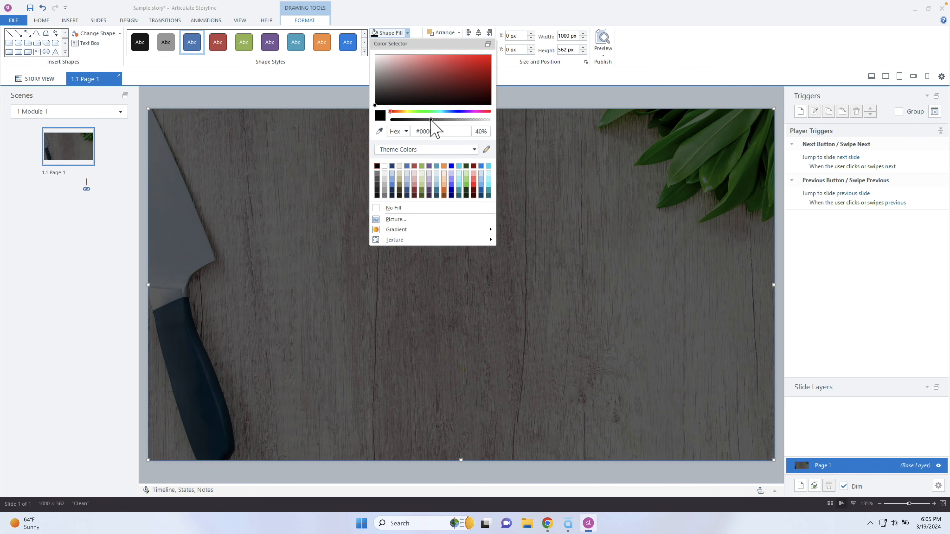
- Delete the semi-transparent black rectangle over the picture
left_click(565, 183)
key("Delete")
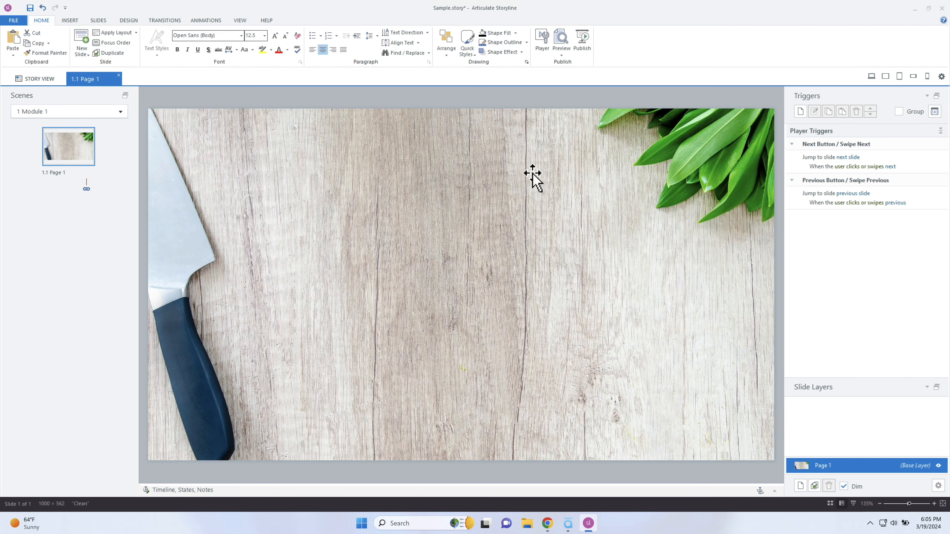
- Darken the background picture by setting its brightness to -30%
left_click(304, 19)
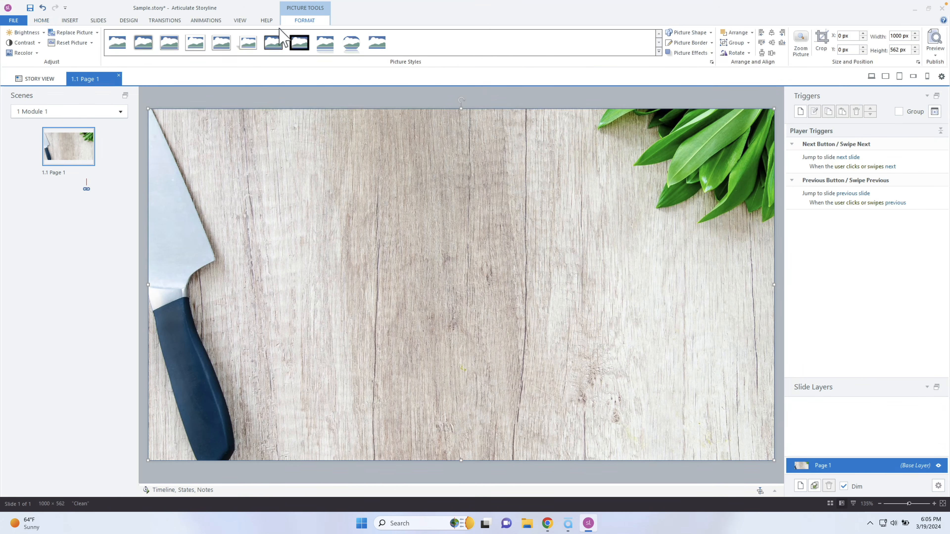
left_click(39, 33)
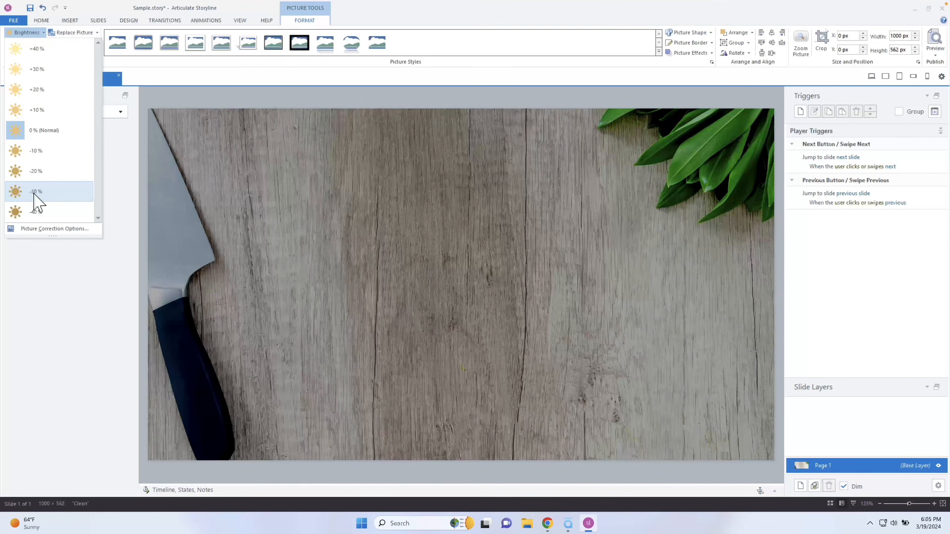
left_click(35, 192)
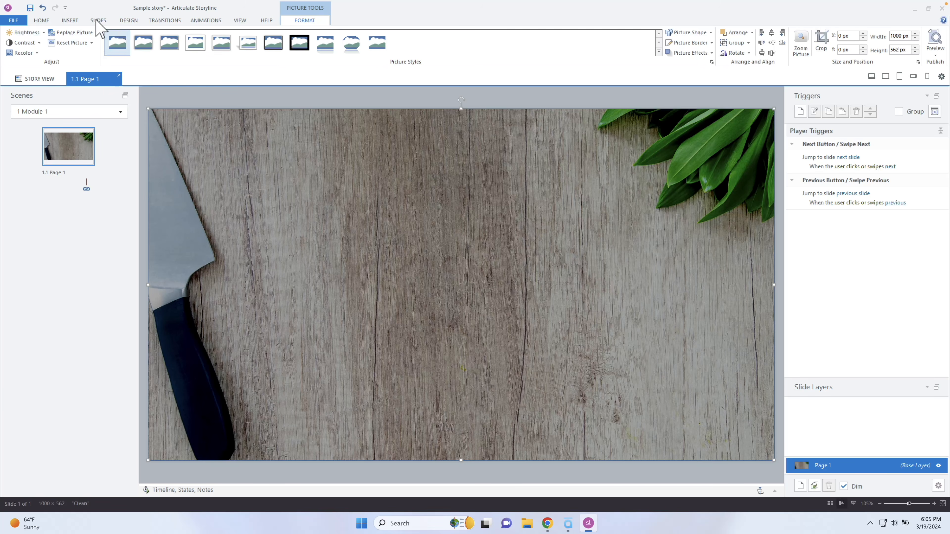
- Add a text box reading "Cooking 101" near the middle of the slide
left_click(70, 20)
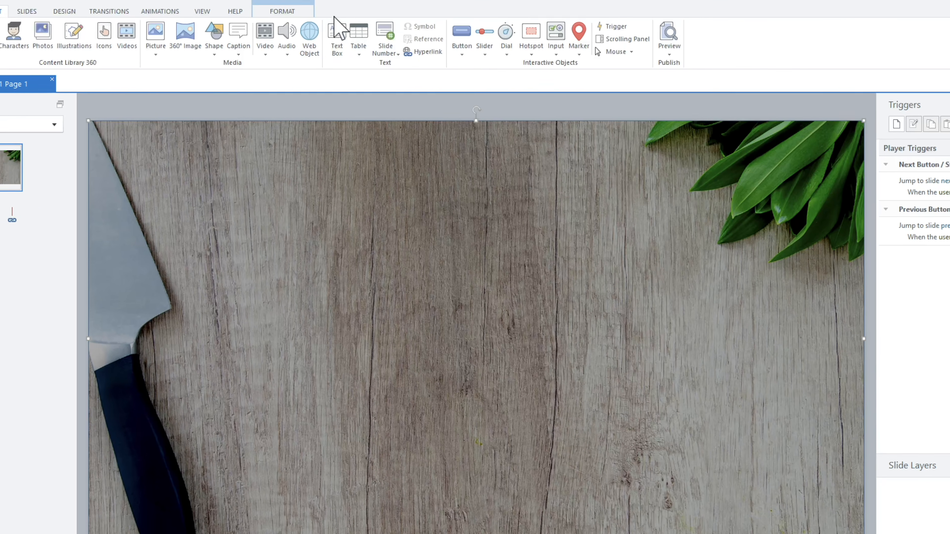
left_click(337, 37)
left_click(446, 311)
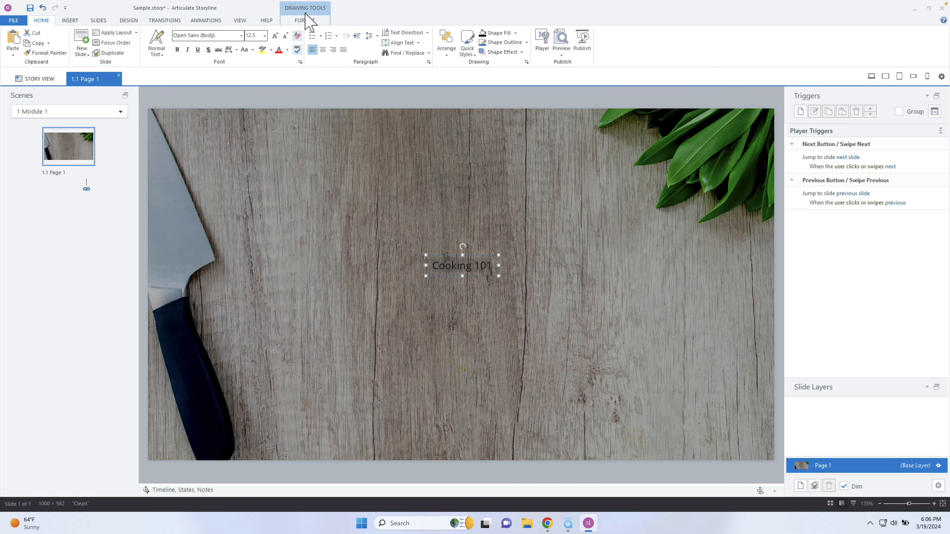
- Set the "Cooking 101" text to font size 100 and move it so the whole title fits across the slide
left_click(304, 21)
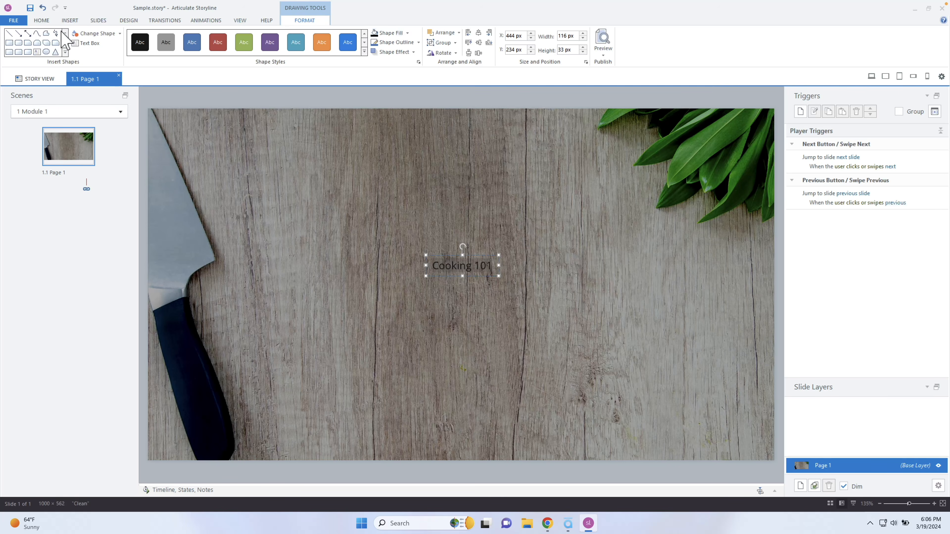
left_click(40, 20)
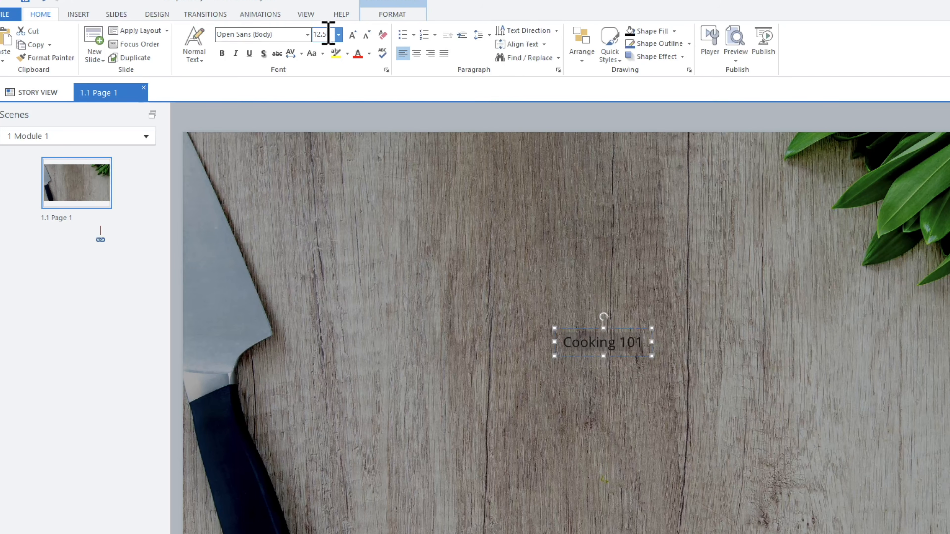
key("Return")
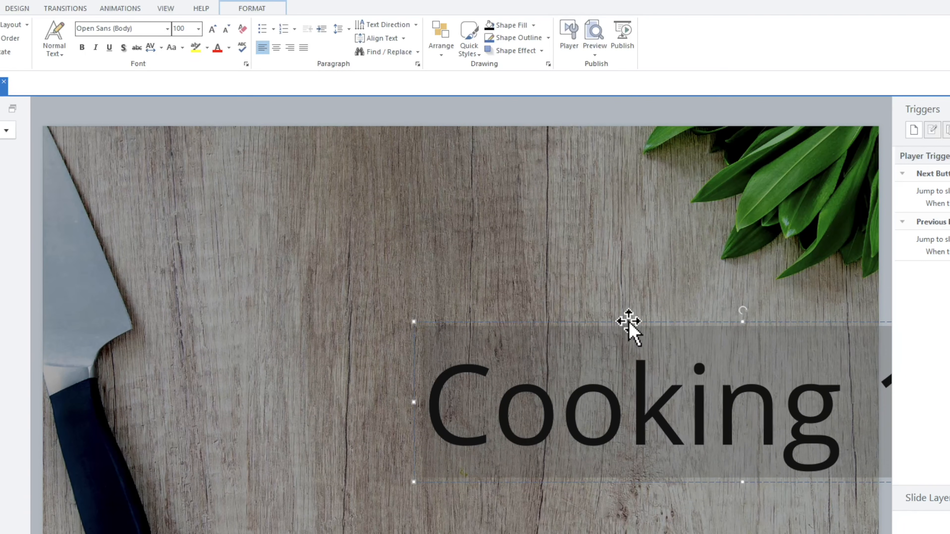
left_click_drag(629, 321, 372, 249)
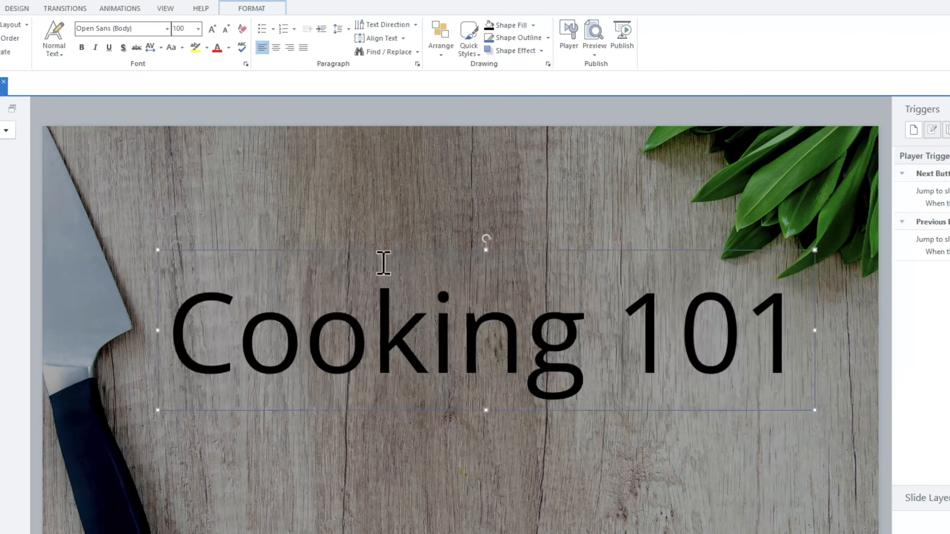
- Make the "Cooking 101" title bold at font size 80 and center it on the slide
left_click(81, 48)
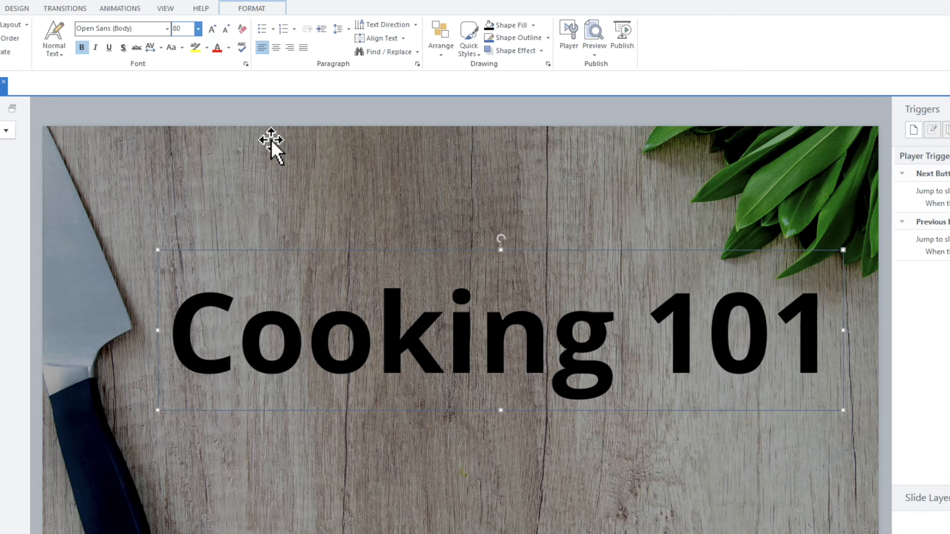
left_click(318, 163)
left_click(439, 320)
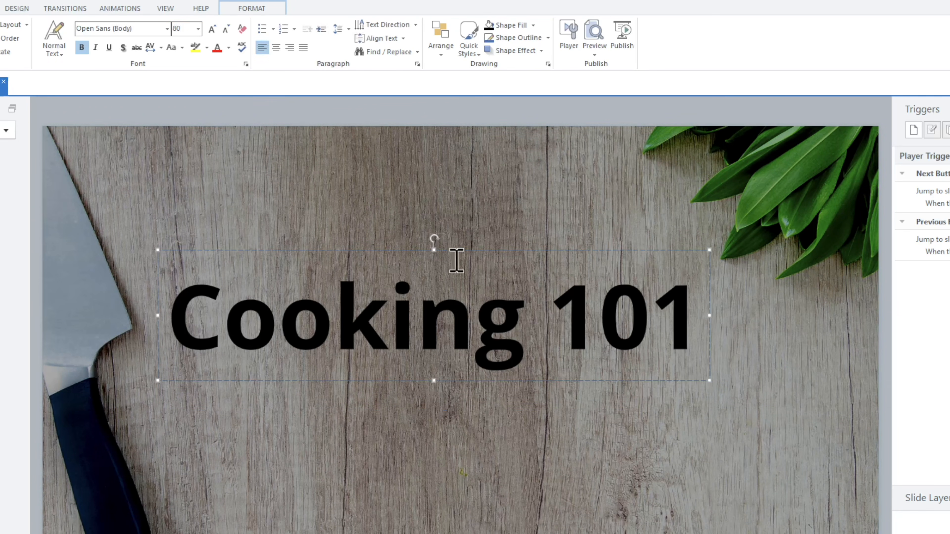
mouse_move(478, 263)
left_mouse_down()
mouse_move(492, 272)
mouse_move(481, 272)
left_mouse_up()
- Change the title's font color to white (#FFFFFF)
left_click(228, 48)
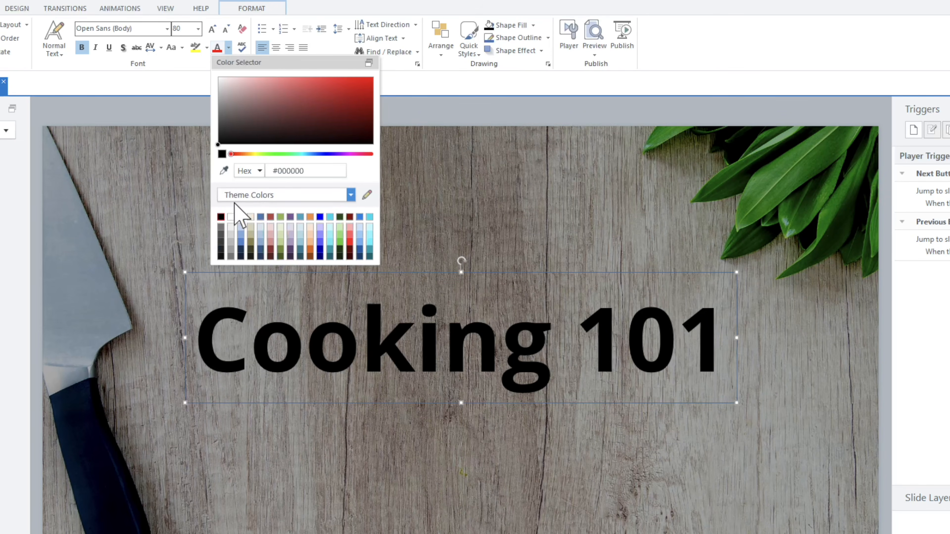
left_click(230, 217)
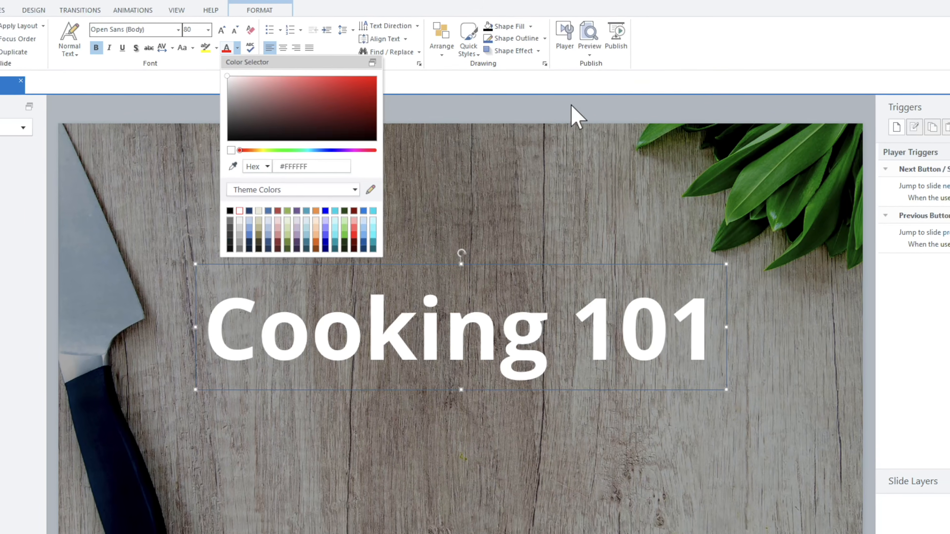
left_click(565, 108)
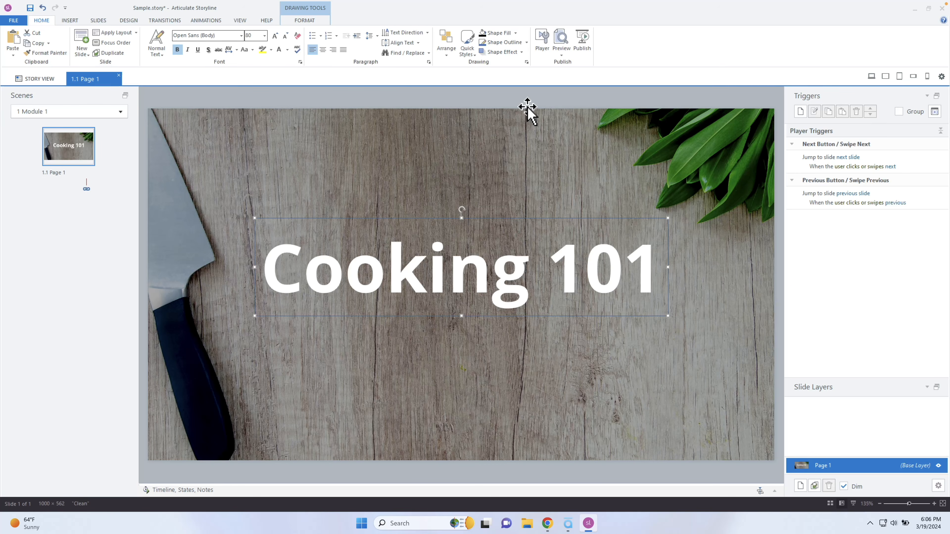
- Add a new blank slide after the title slide and name it "Page 2"
right_click(77, 151)
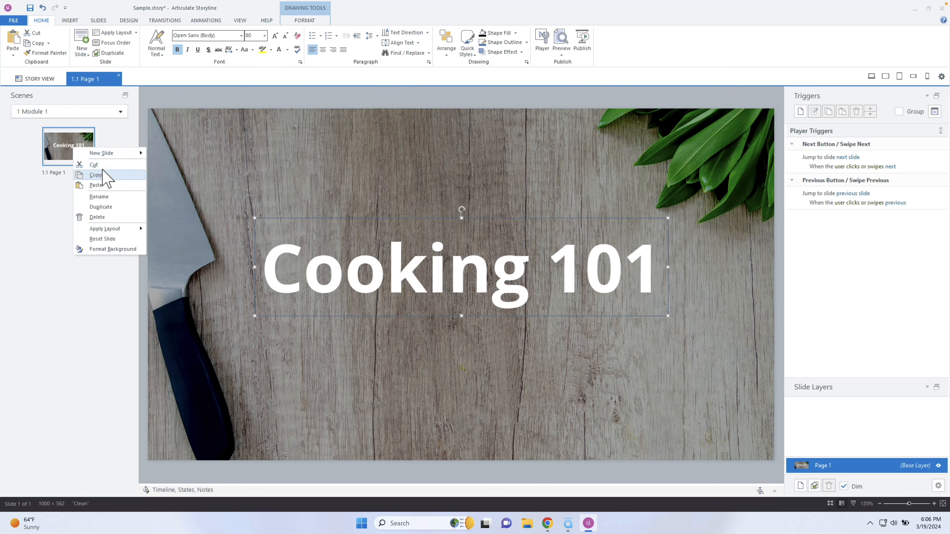
mouse_move(108, 154)
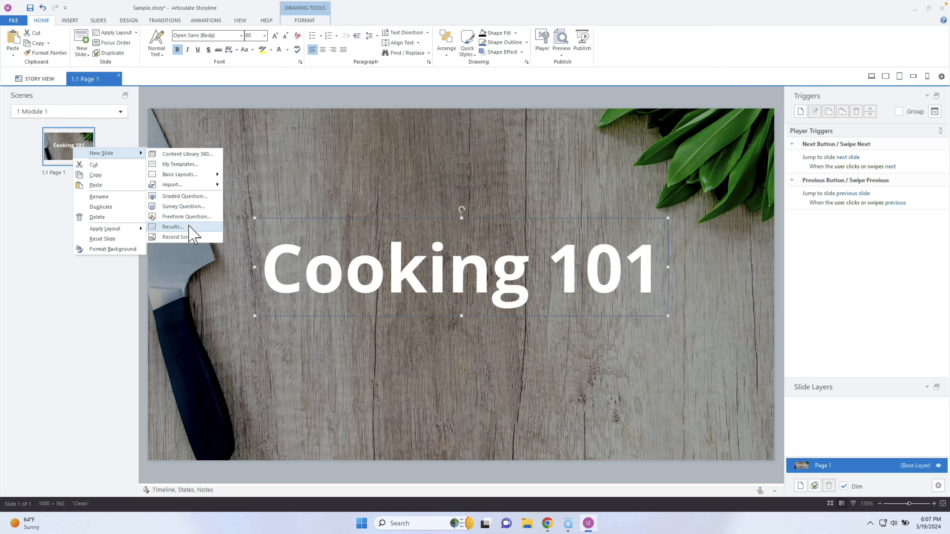
mouse_move(201, 176)
left_click(296, 257)
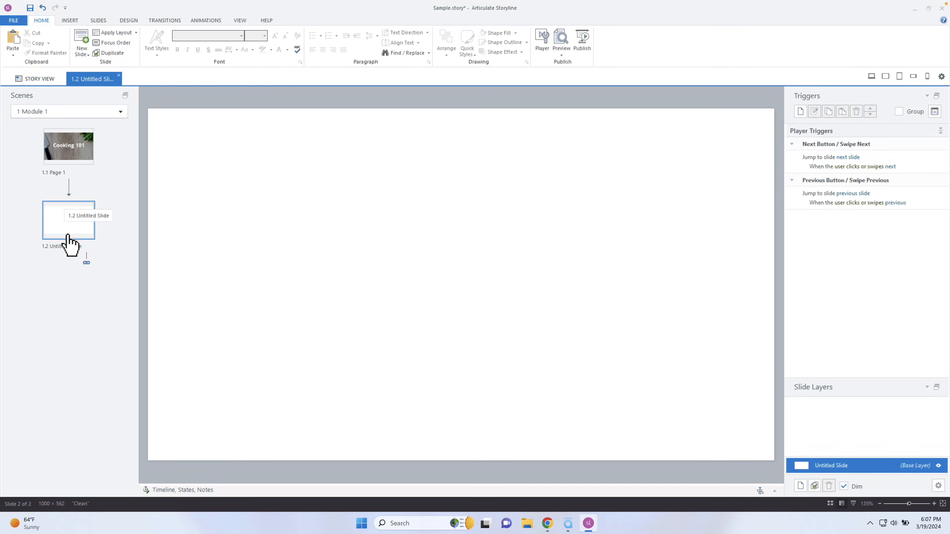
left_click(67, 247)
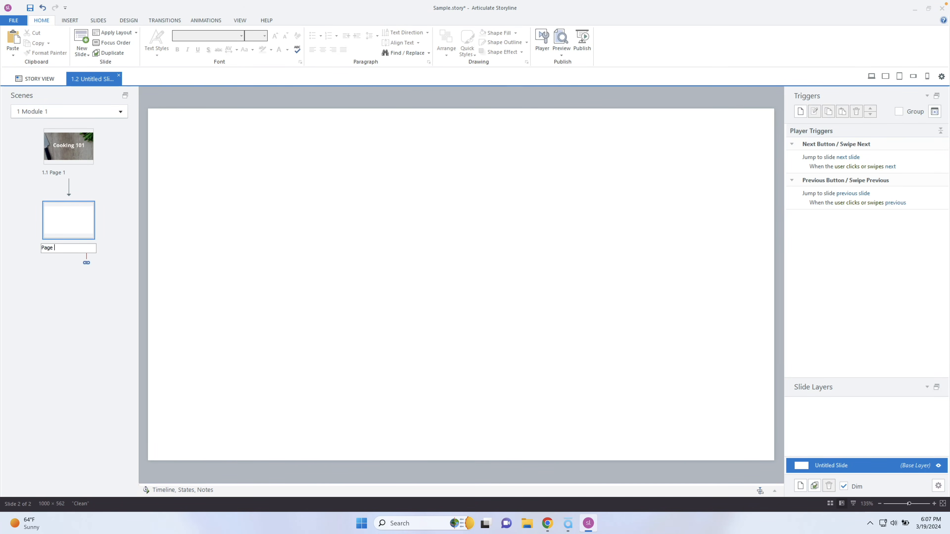
left_click(320, 242)
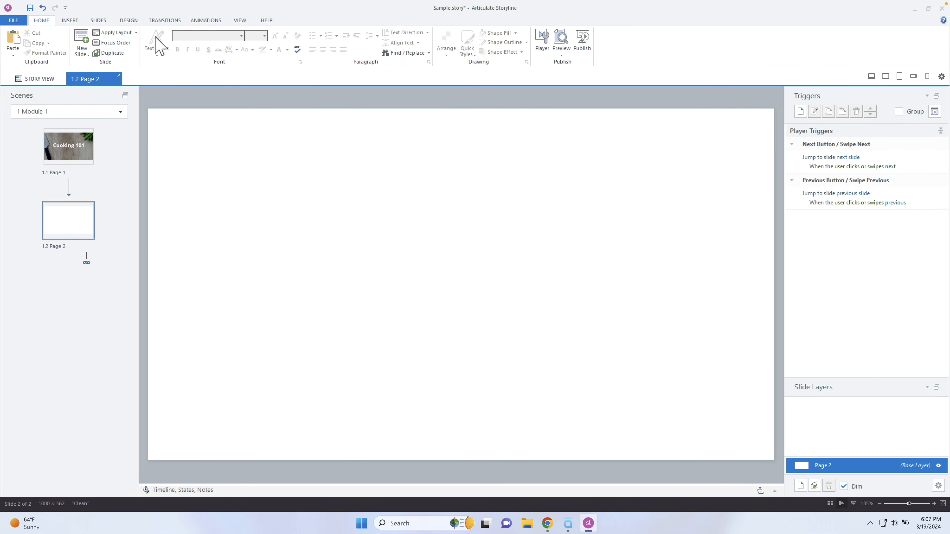
- Draw a rectangle about 500 by 562 px covering the left half of the Page 2 slide
left_click(70, 21)
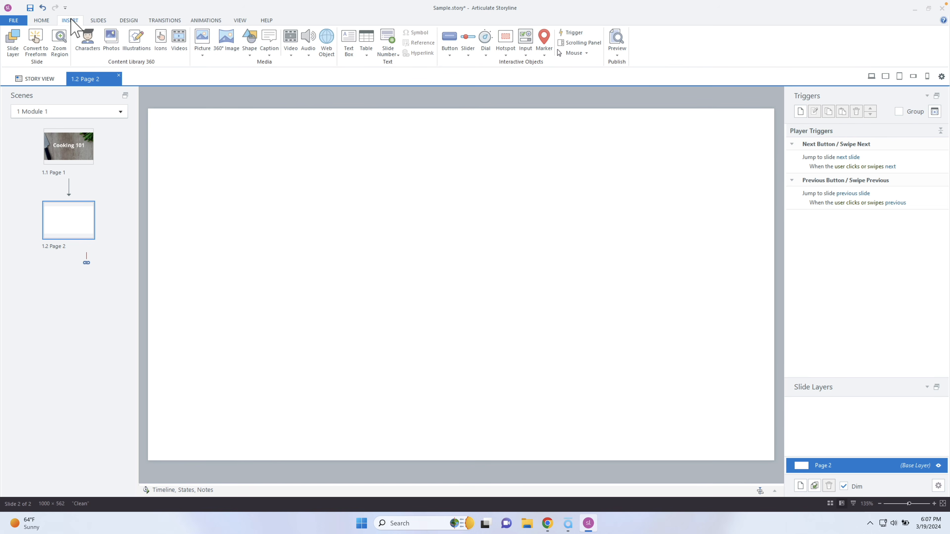
left_click(250, 43)
left_click(246, 90)
mouse_move(149, 108)
left_mouse_down()
mouse_move(447, 396)
mouse_move(450, 459)
mouse_move(461, 460)
left_mouse_up()
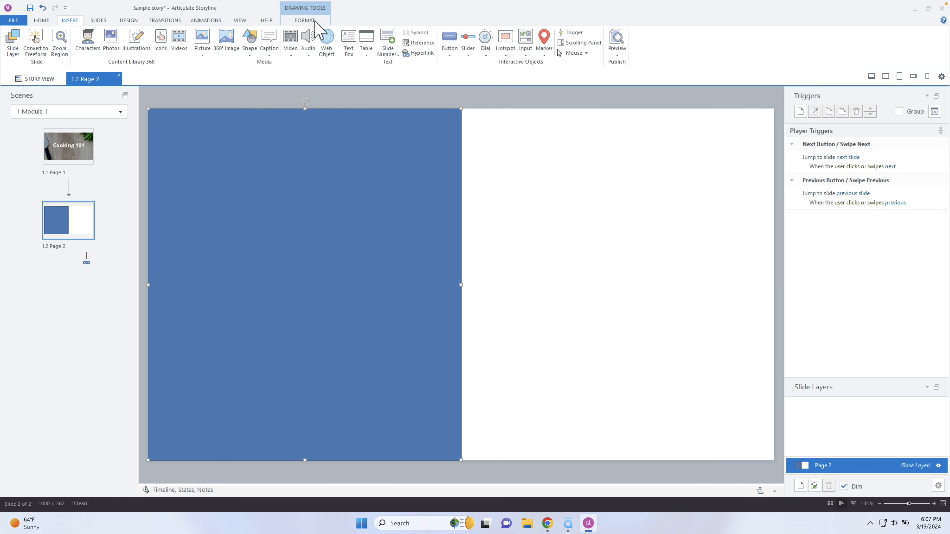
- Apply the solid red shape style to the rectangle on the left half of the slide
left_click(304, 20)
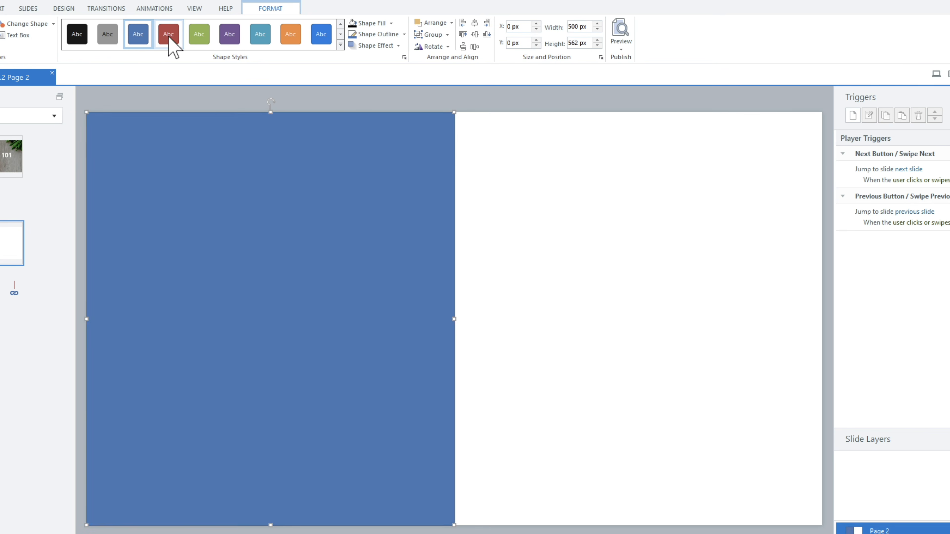
left_click(169, 37)
left_click(604, 189)
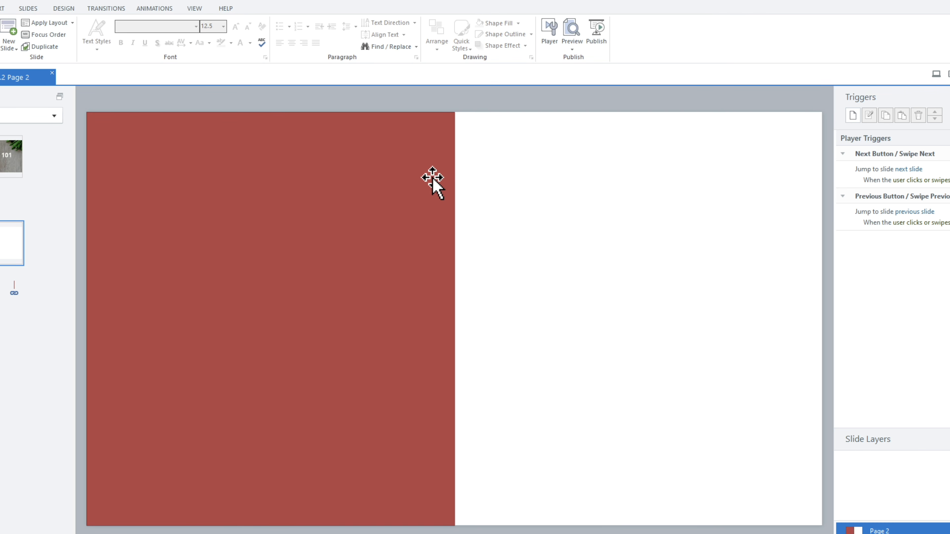